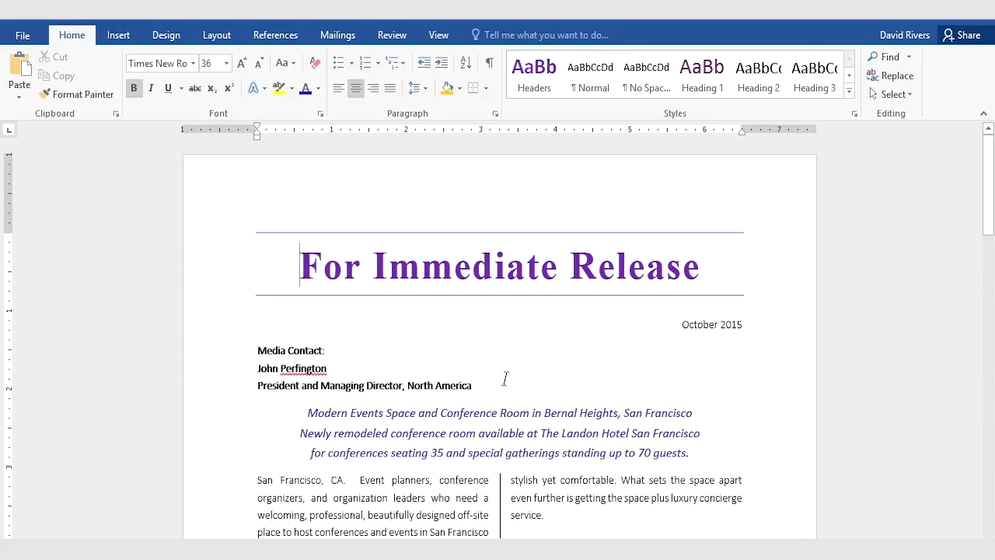
Step: Place the insertion point on the blank line below the final About The Landon Hotel paragraph
{"action": "scroll", "coordinate": [504, 378], "scroll_direction": "down", "scroll_amount": 15}
{"action": "scroll", "coordinate": [500, 386], "scroll_direction": "down", "scroll_amount": 12}
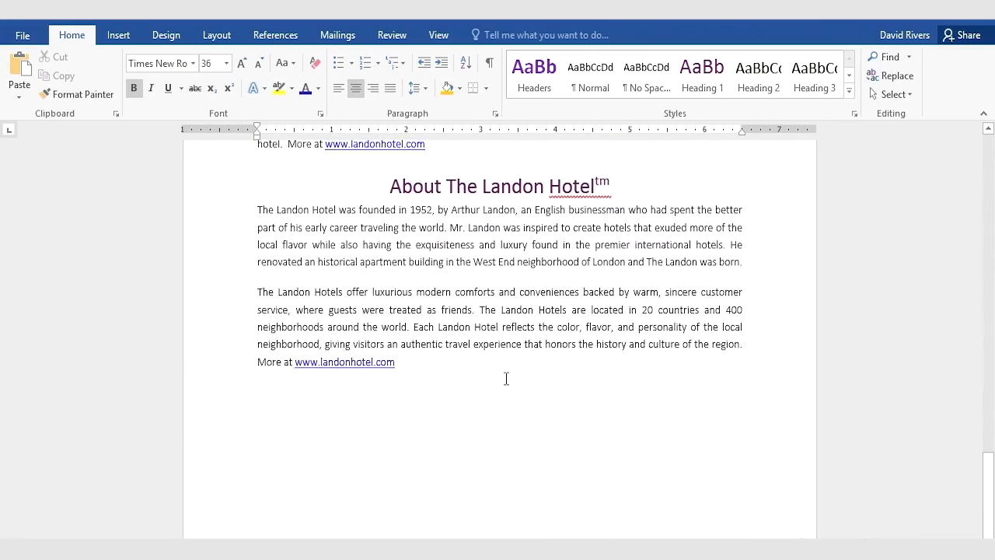
{"action": "left_click", "coordinate": [257, 418]}
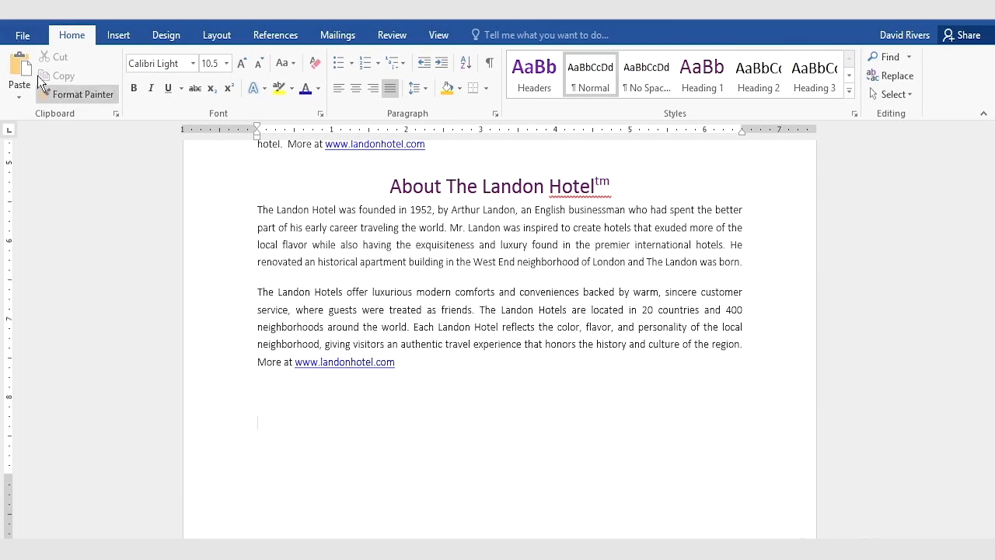
Step: Enable the Developer tab among the main ribbon tabs in the Word options
{"action": "left_click", "coordinate": [29, 35]}
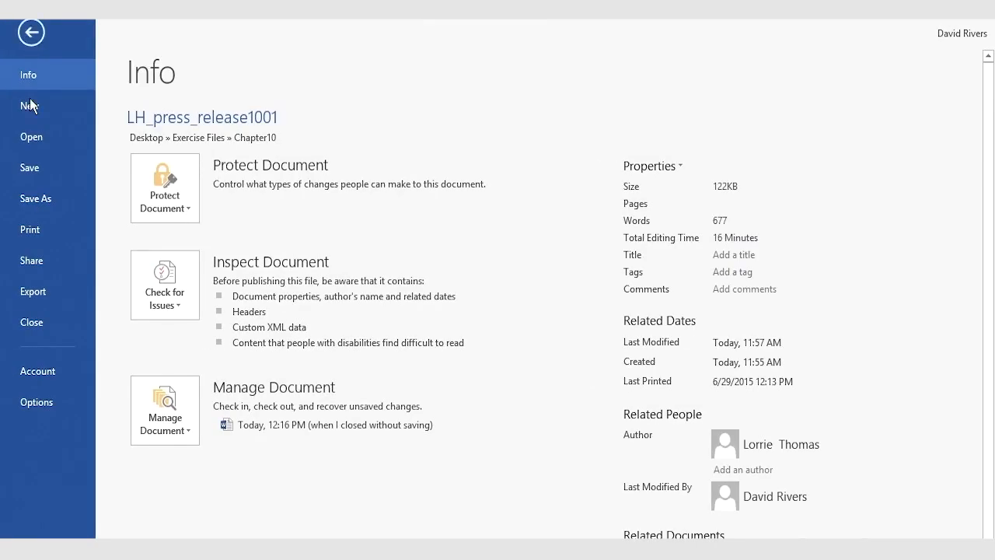
{"action": "left_click", "coordinate": [30, 403]}
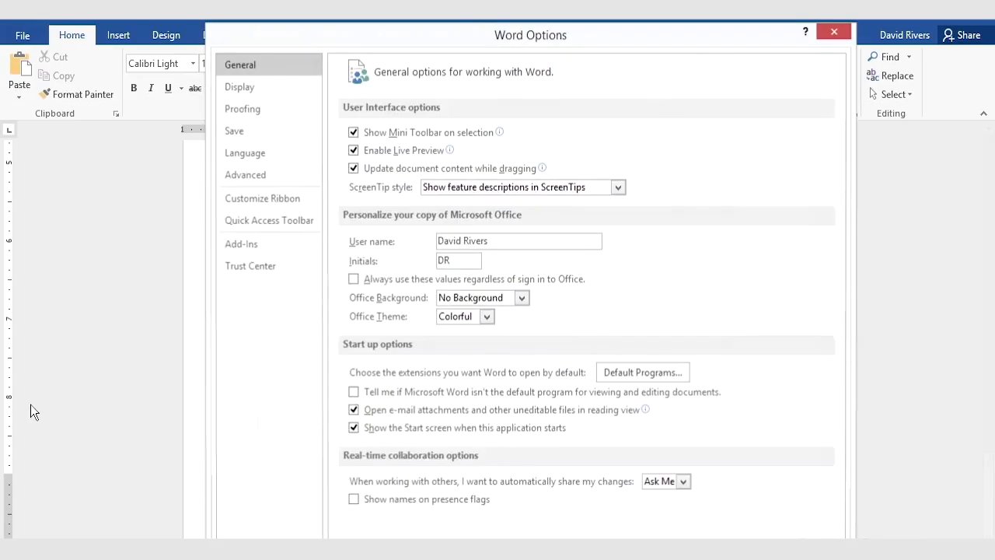
{"action": "left_click", "coordinate": [253, 205]}
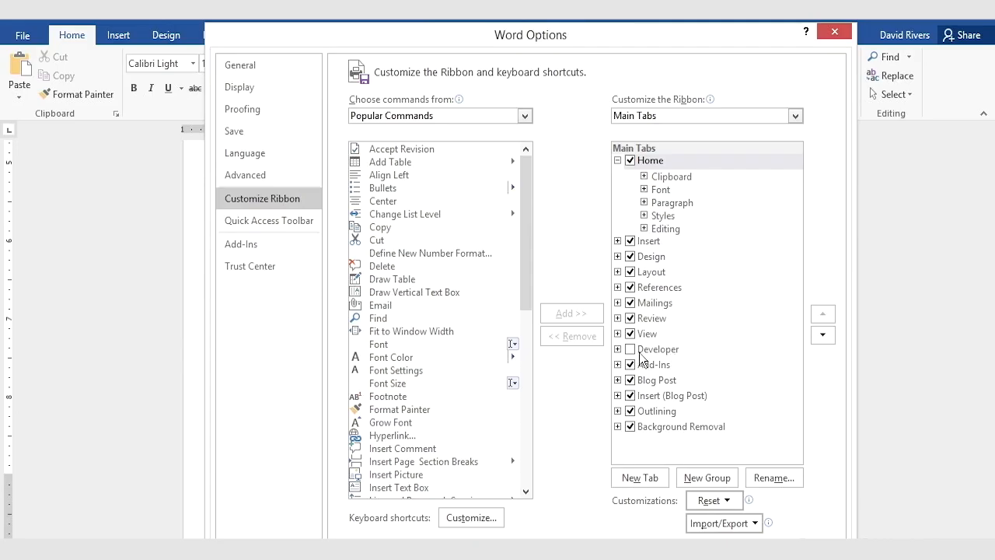
{"action": "left_click", "coordinate": [630, 352]}
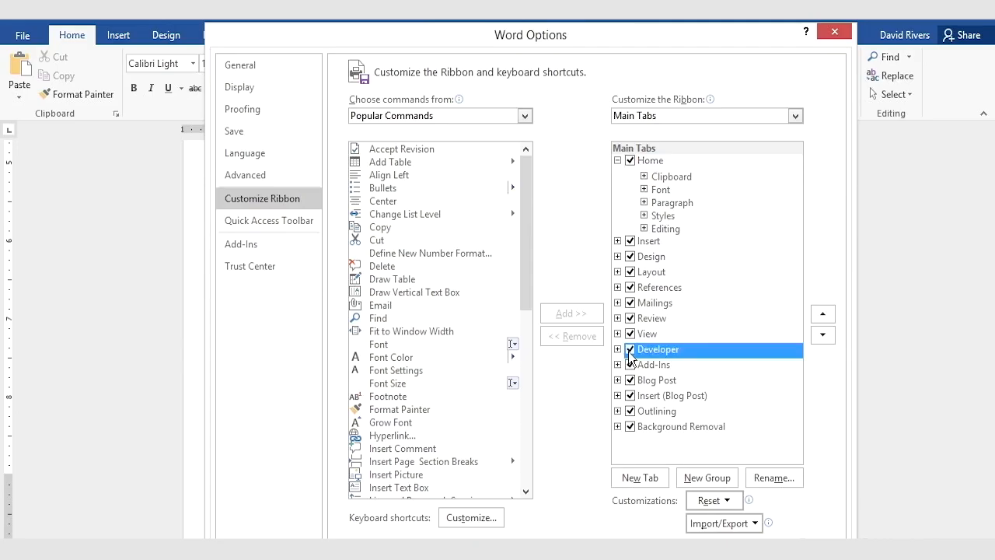
{"action": "left_click", "coordinate": [751, 532]}
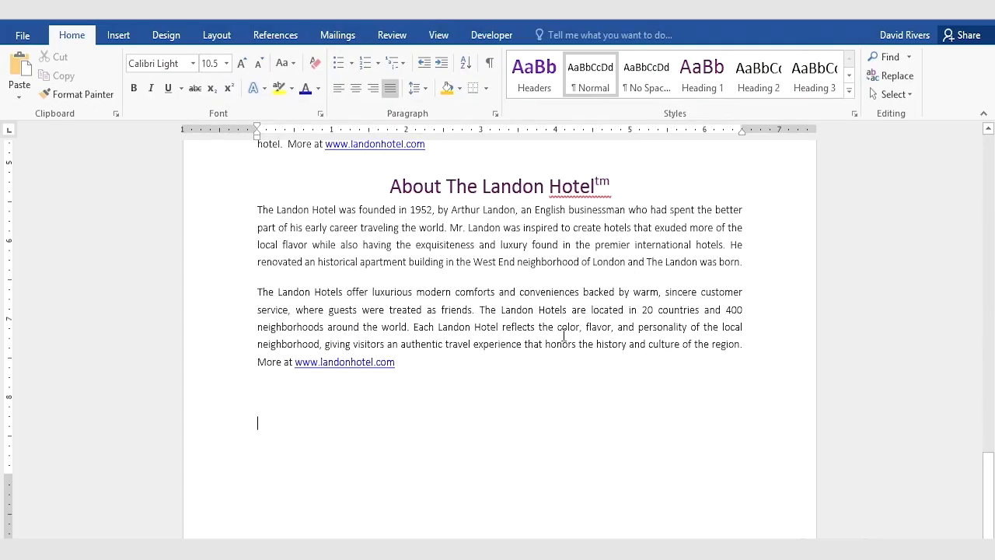
Step: Set up a new macro recording with the name PressReleaseClosing
{"action": "left_click", "coordinate": [492, 36]}
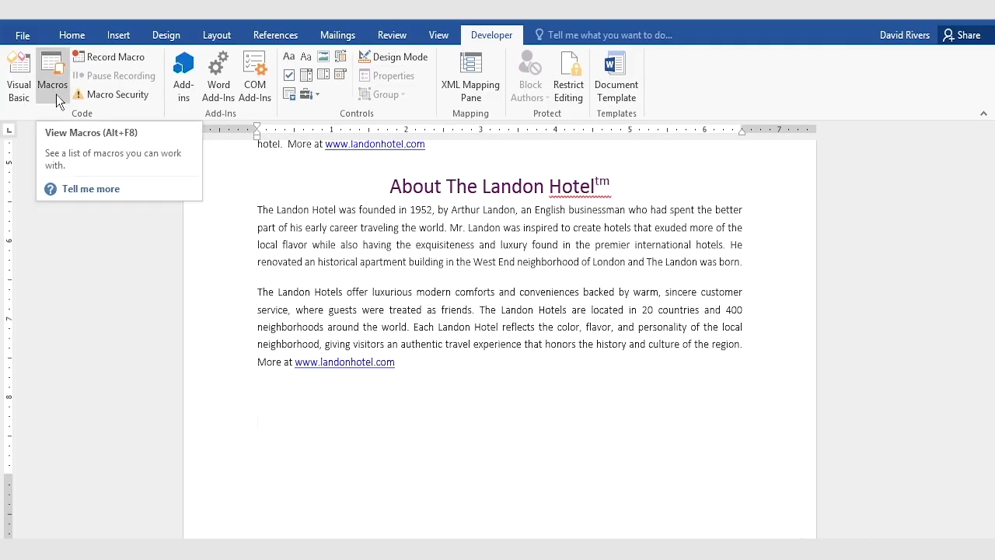
{"action": "left_click", "coordinate": [114, 60]}
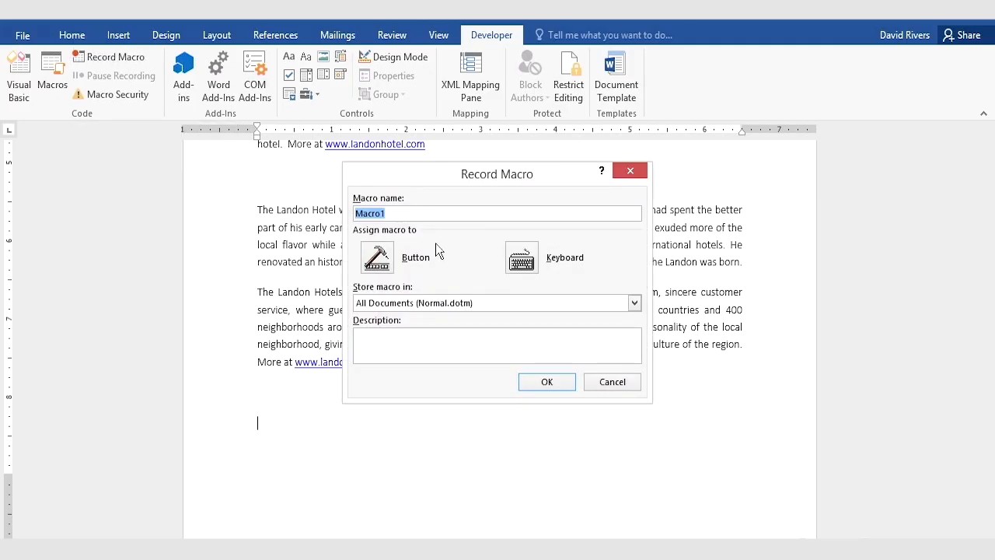
{"action": "type", "text": "PressReleaseCl"}
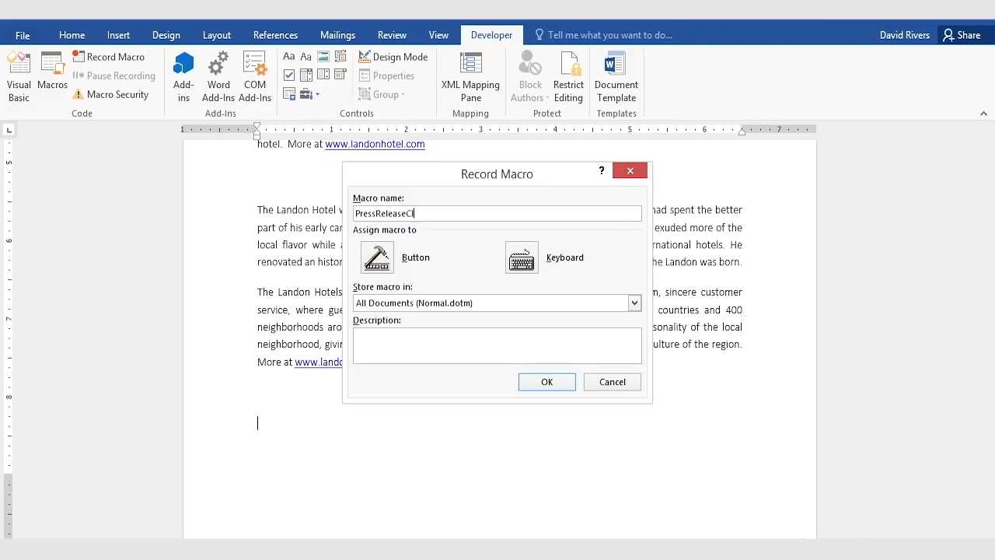
{"action": "type", "text": "osing"}
Step: Try Alt+Shift+C as the macro's keyboard shortcut, but assign Alt+Shift+B instead and start recording
{"action": "left_click", "coordinate": [524, 265]}
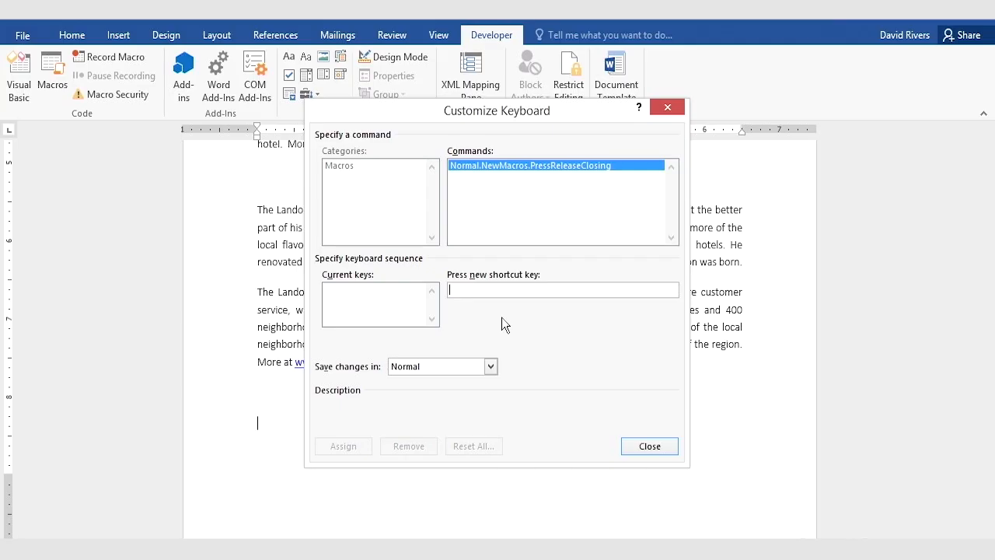
{"action": "key", "text": "alt+shift+c"}
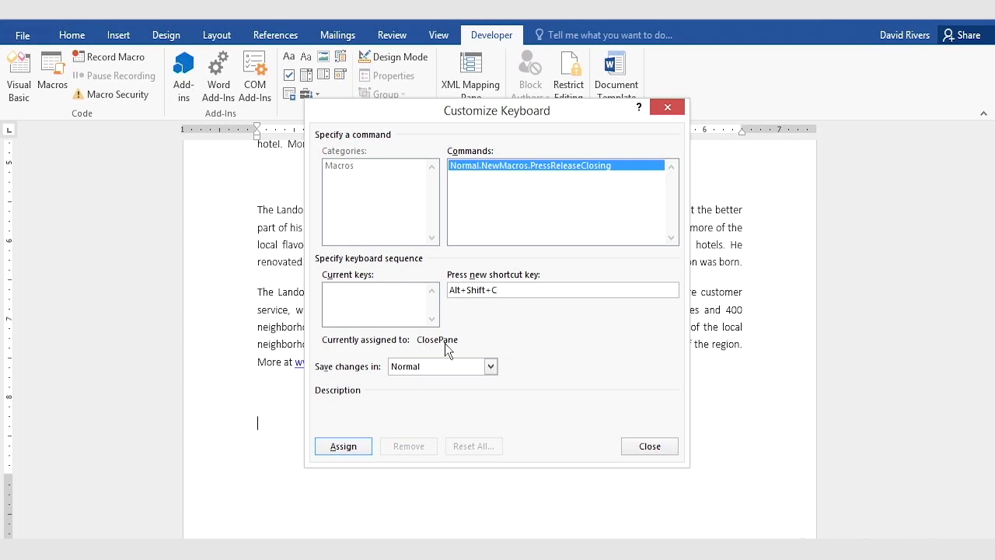
{"action": "key", "text": "BackSpace"}
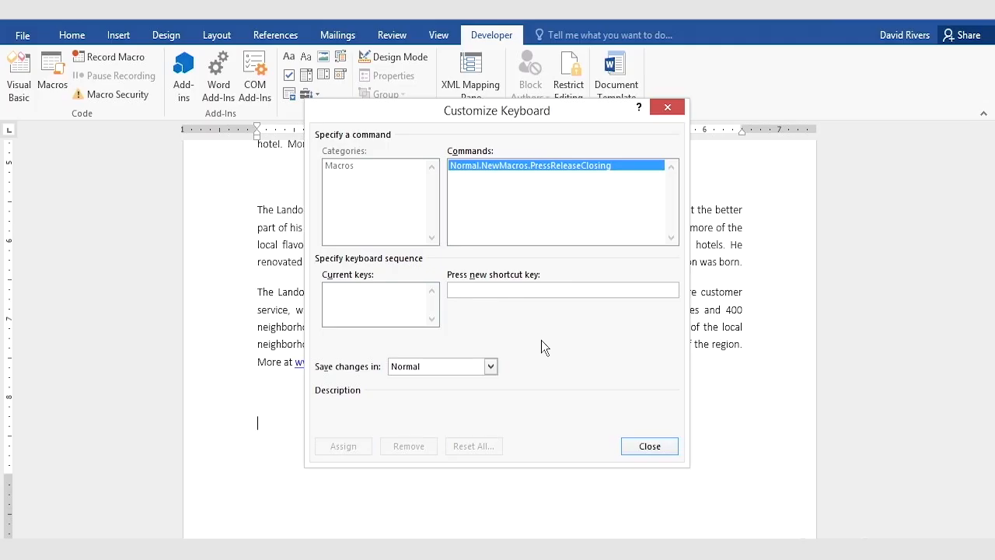
{"action": "key", "text": "alt+shift+b"}
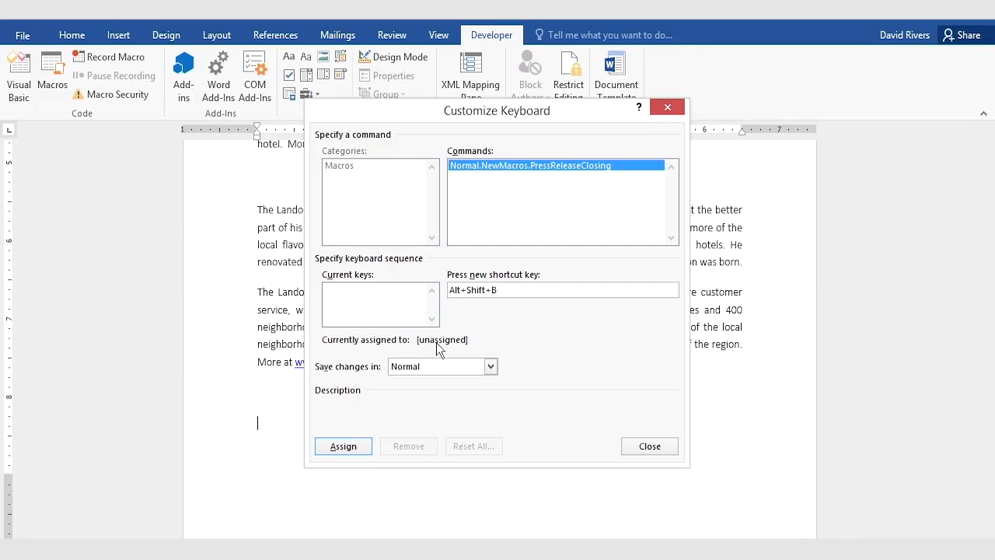
{"action": "left_click", "coordinate": [354, 446]}
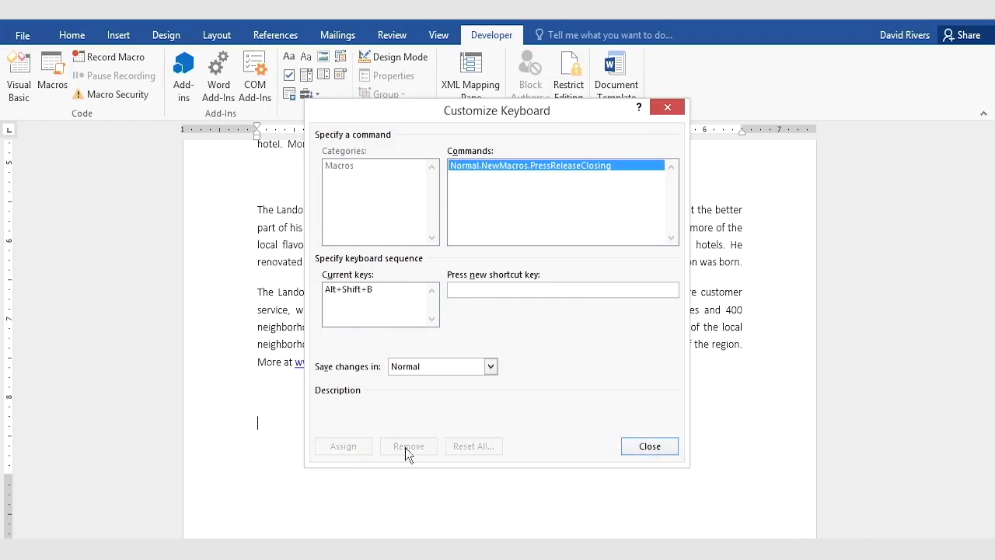
{"action": "left_click", "coordinate": [655, 449]}
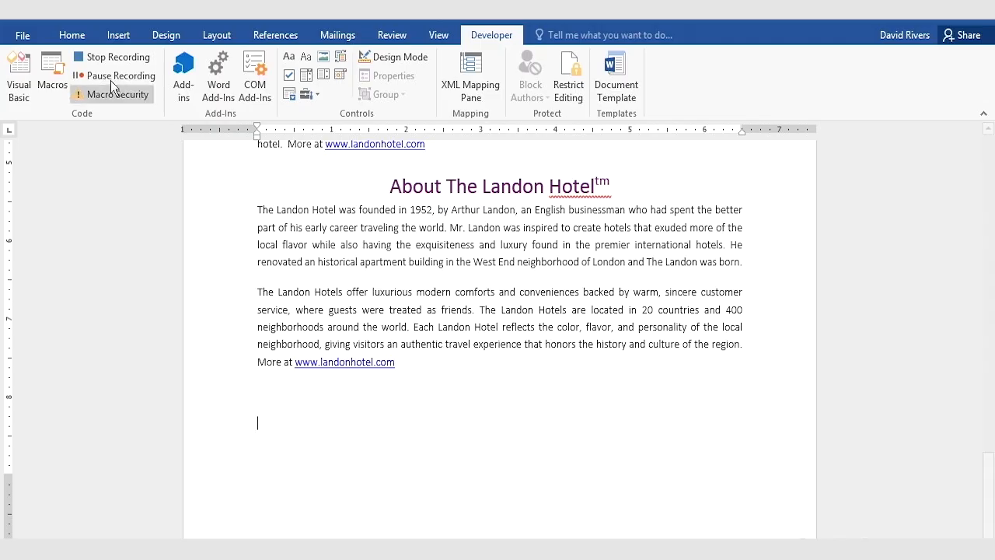
Step: Center the blank line and set its font color to Purple, Accent 4, Darker 25%
{"action": "left_click", "coordinate": [66, 34]}
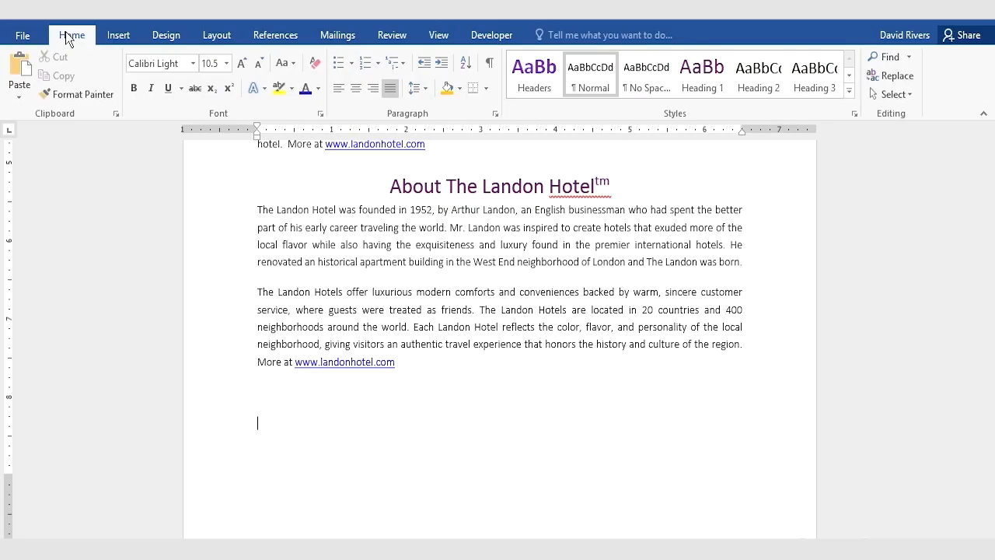
{"action": "left_click", "coordinate": [355, 92]}
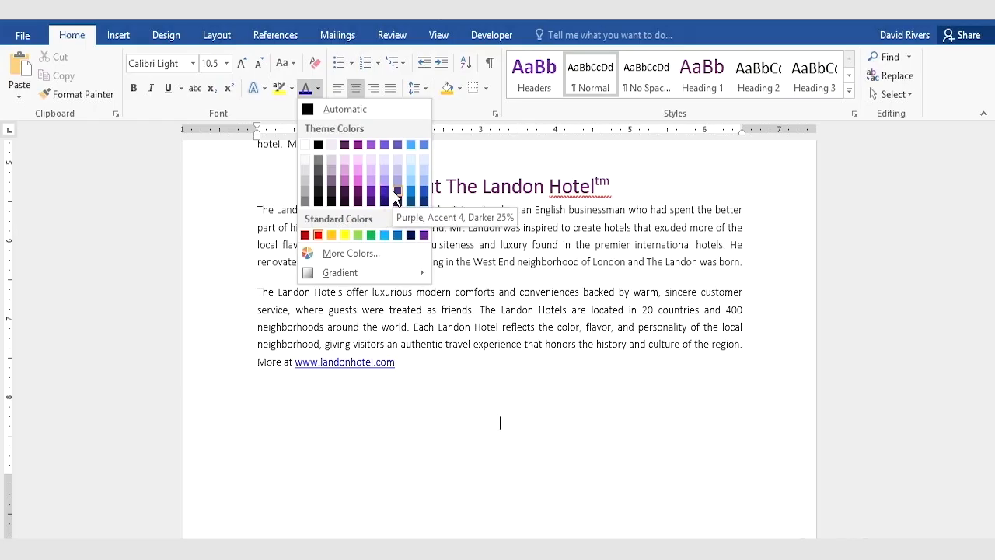
{"action": "key", "text": "Escape"}
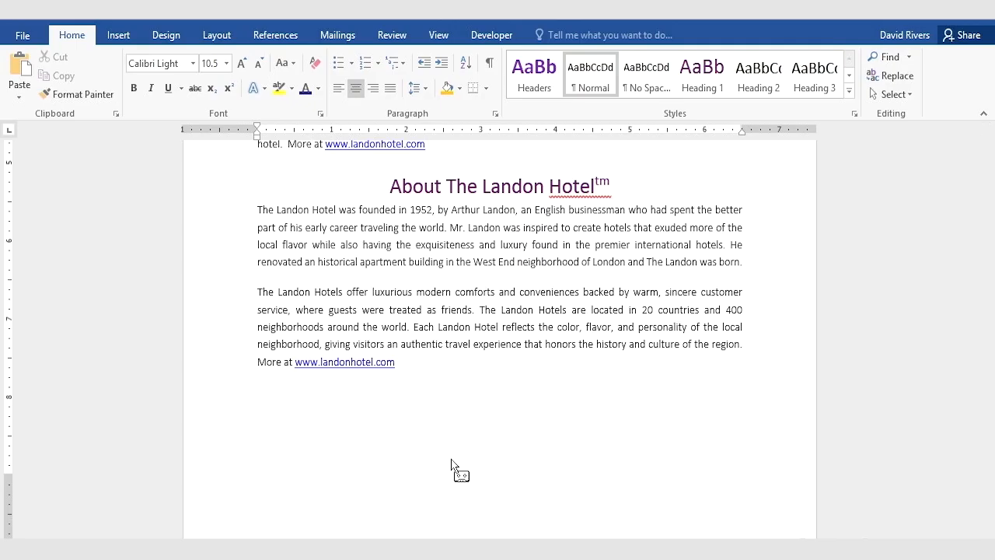
{"action": "type", "text": "To book a conference room or event, please visit o"}
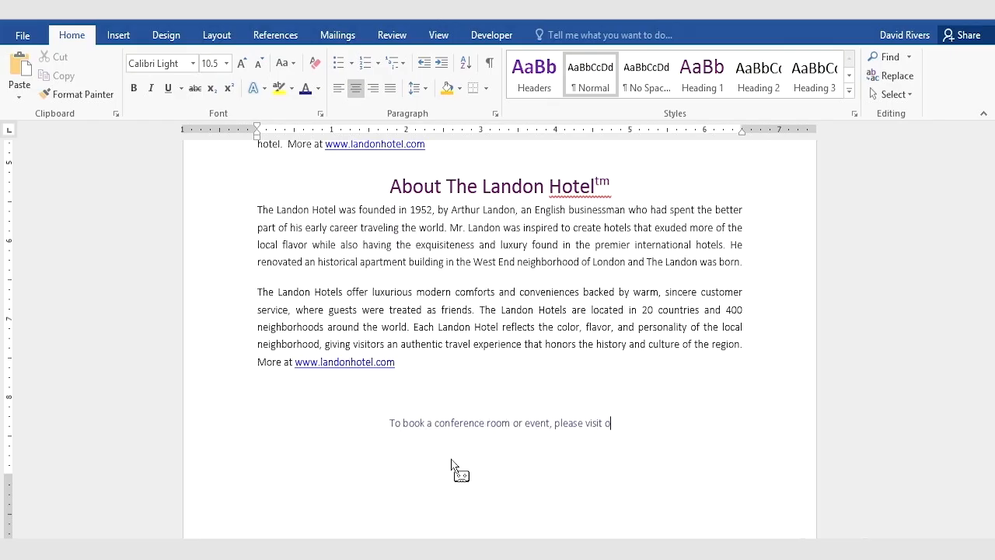
{"action": "type", "text": "ur websit"}
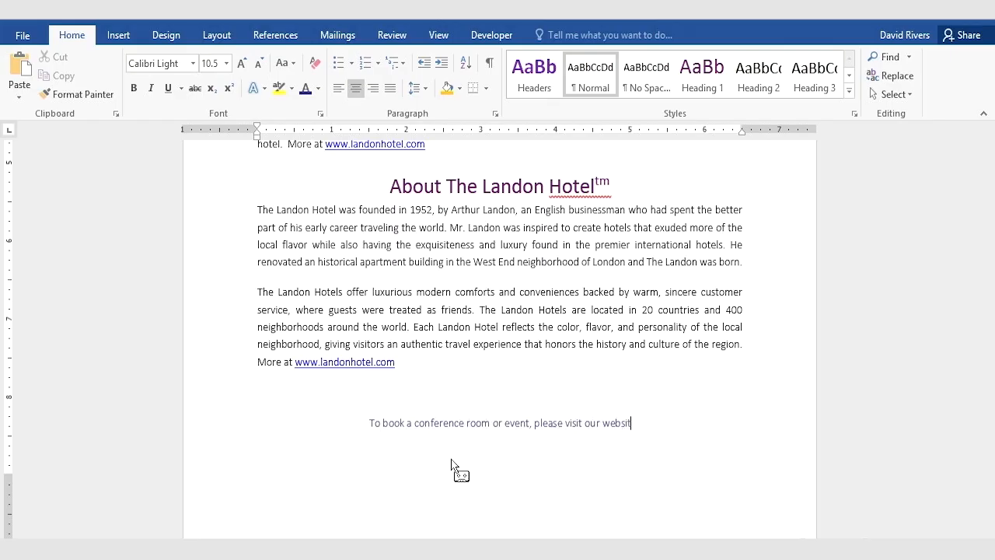
{"action": "type", "text": "e at:"}
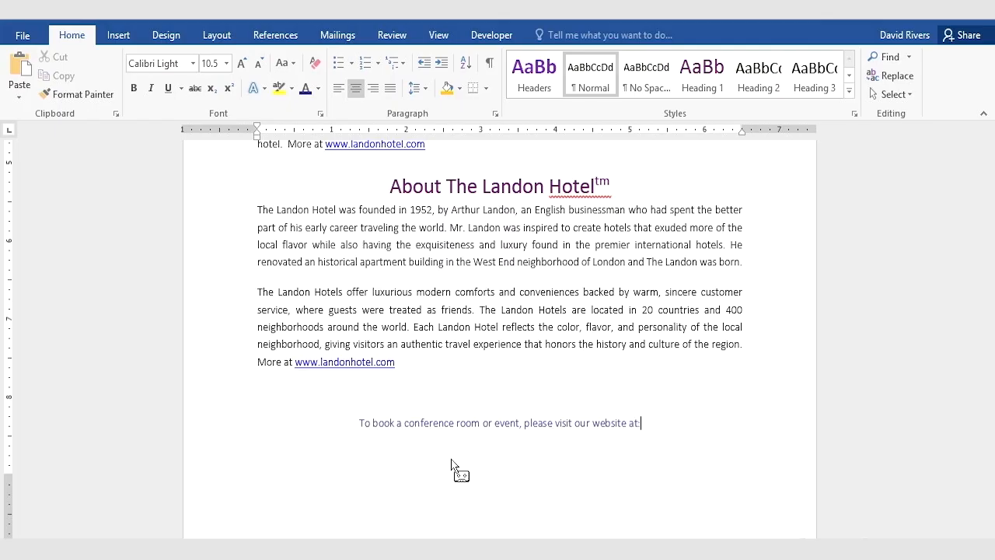
{"action": "type", "text": " www.la"}
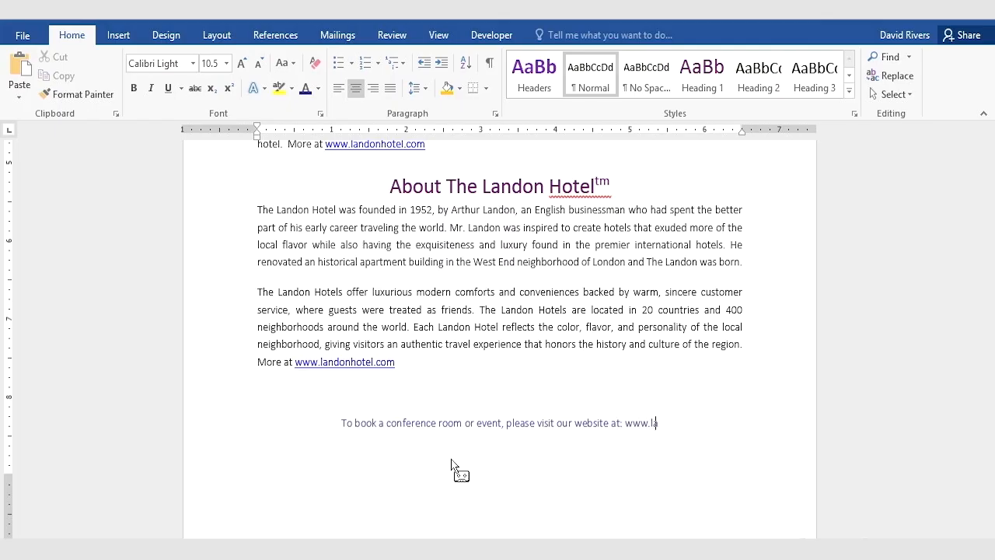
{"action": "type", "text": "ndon"}
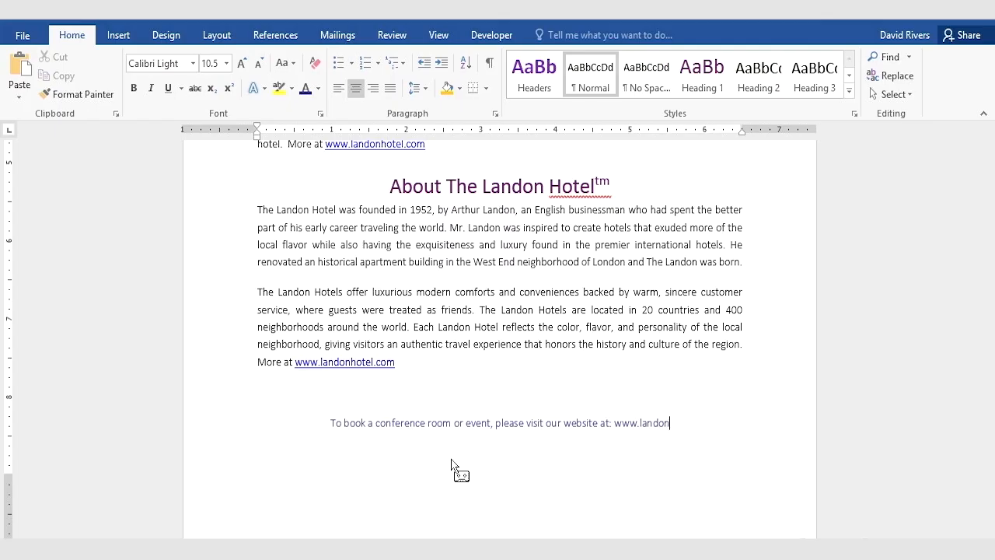
{"action": "type", "text": "hotel.com"}
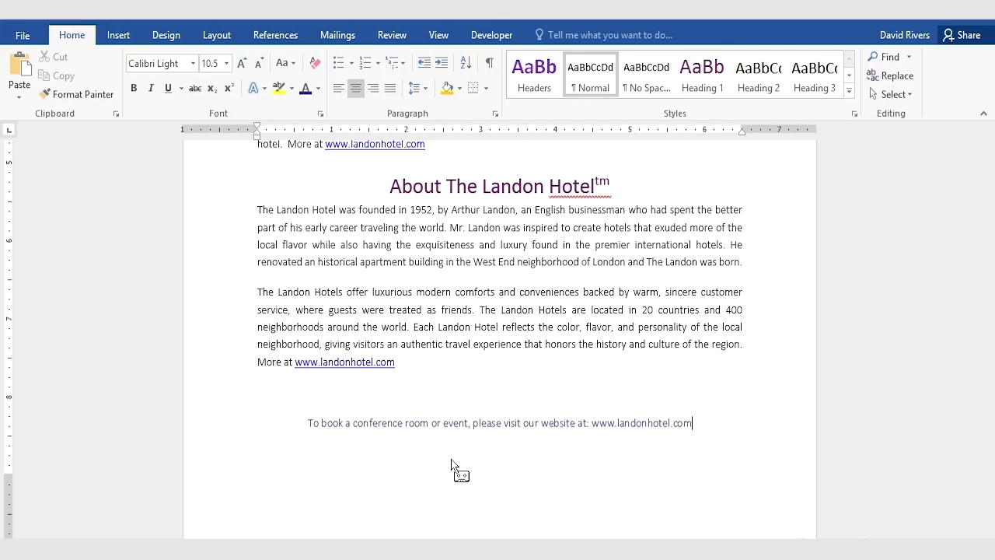
{"action": "type", "text": ", or give us a call at: 555-555-5555"}
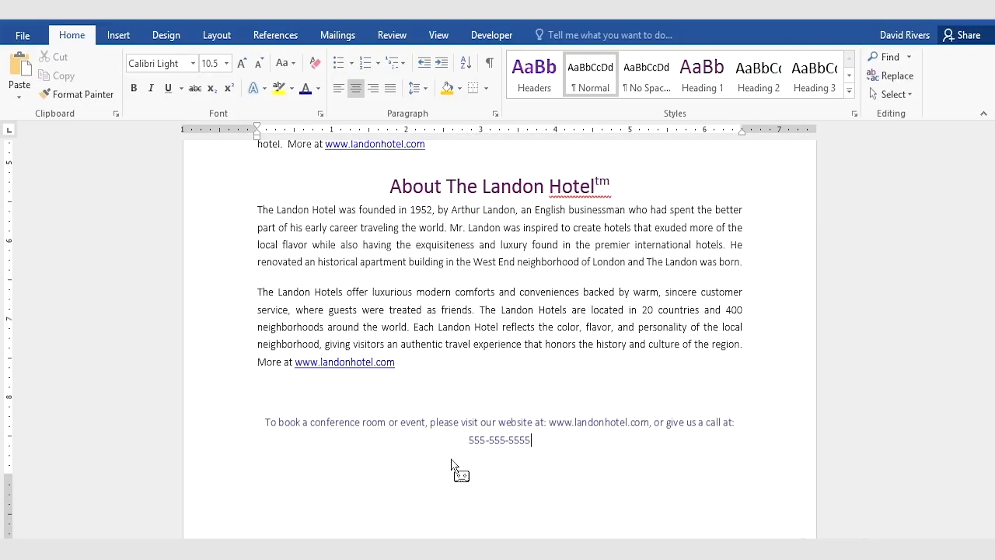
Step: Finish the closing sentence with "or give us a call at:" and the phone number, and stop recording the macro
{"action": "left_click", "coordinate": [485, 36]}
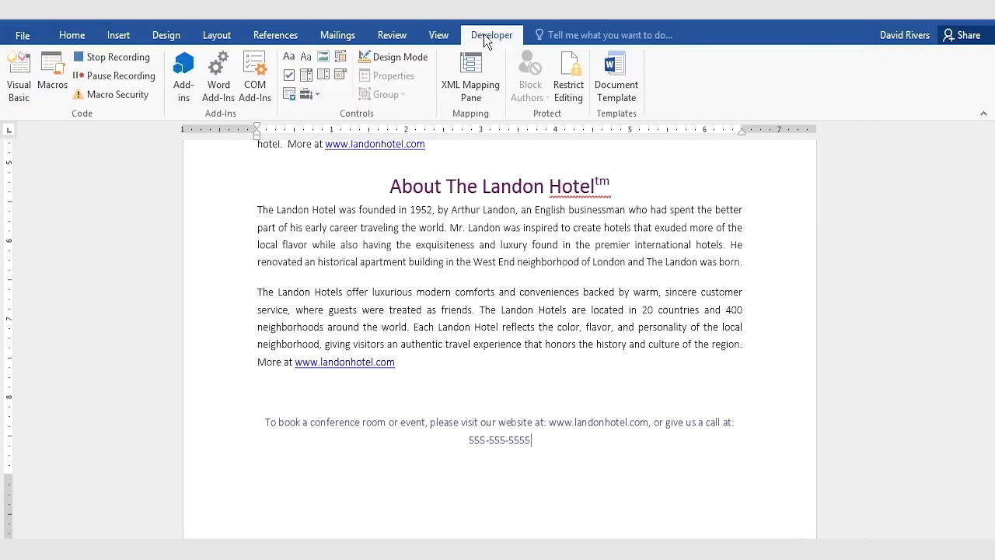
{"action": "left_click", "coordinate": [119, 57]}
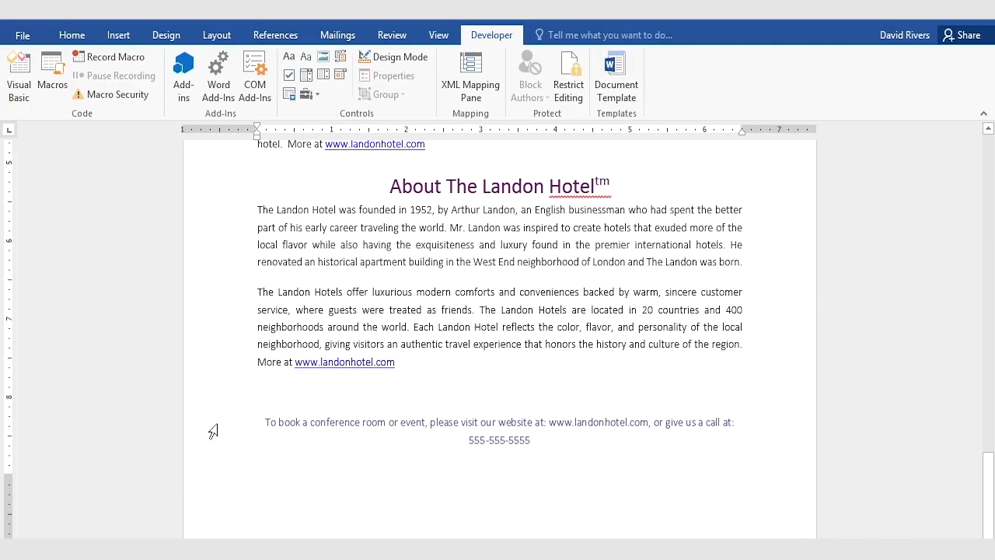
Step: Delete the typed closing text and reinsert it by running PressReleaseClosing from the list of macros
{"action": "left_click_drag", "start_coordinate": [212, 431], "coordinate": [212, 464]}
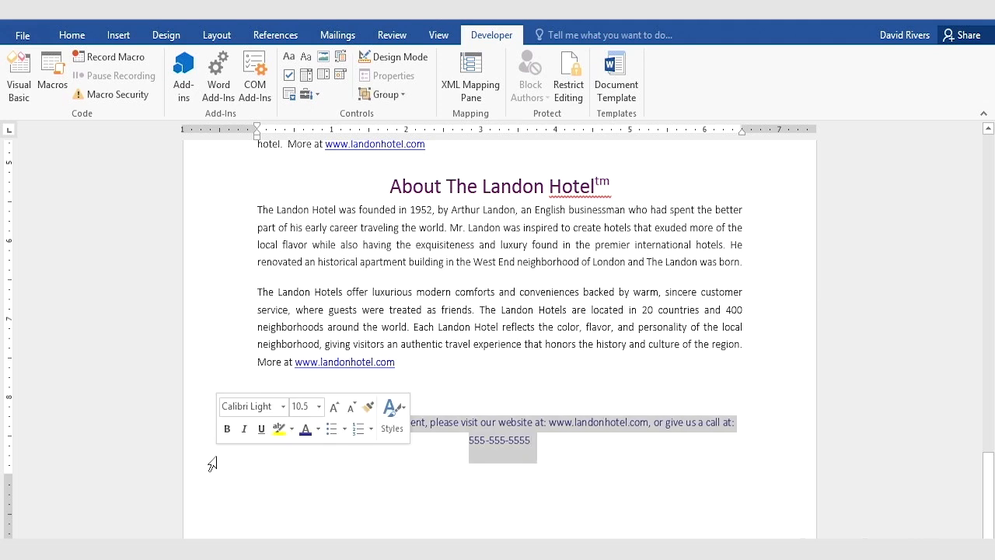
{"action": "key", "text": "Delete"}
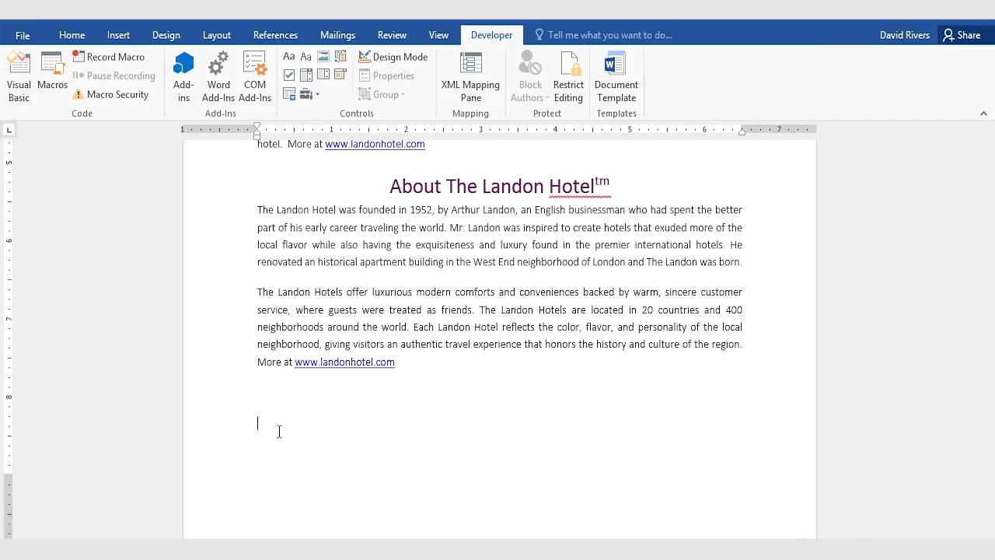
{"action": "left_click", "coordinate": [52, 70]}
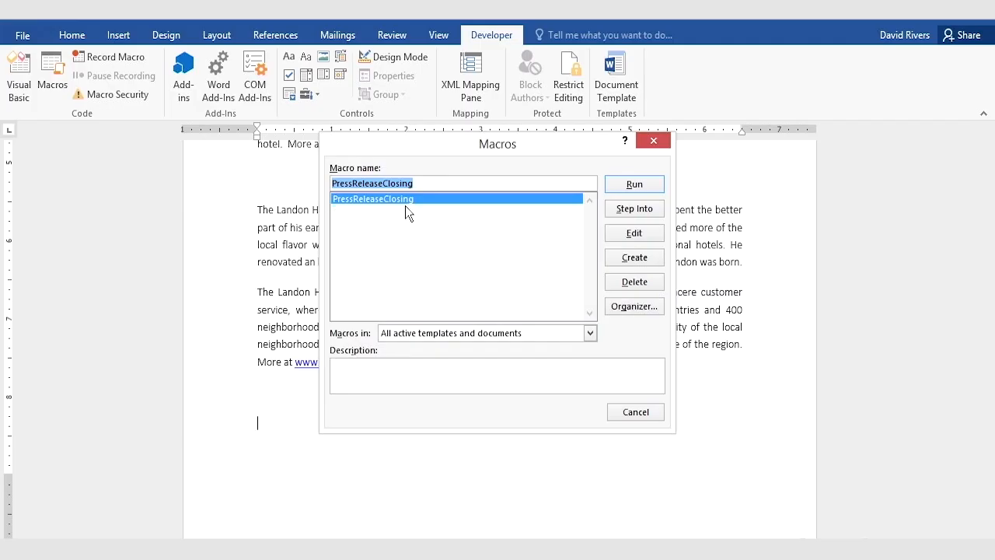
{"action": "left_click", "coordinate": [635, 188]}
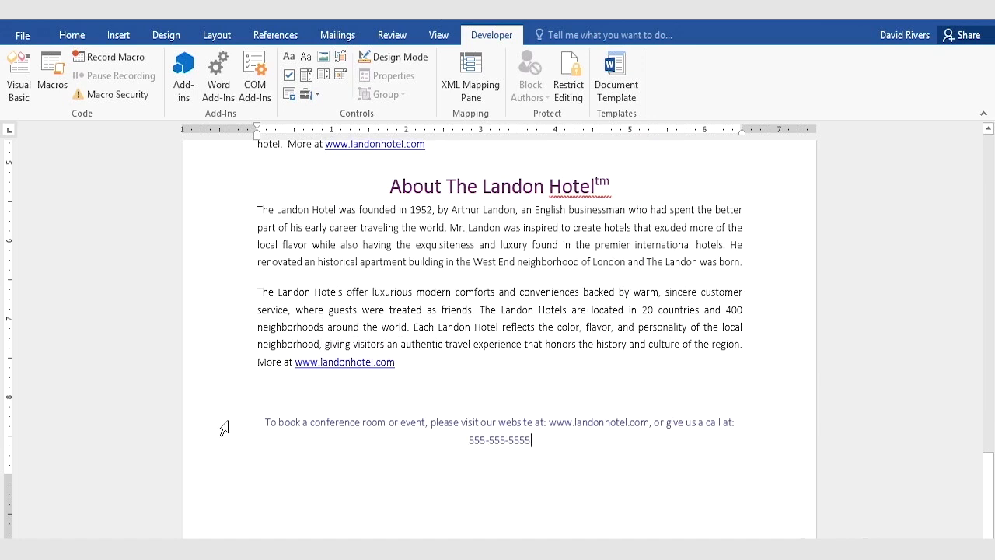
Step: Delete the macro-inserted closing text and run the macro again through its assigned keyboard shortcut
{"action": "left_click_drag", "start_coordinate": [224, 429], "coordinate": [223, 459]}
{"action": "key", "text": "Delete"}
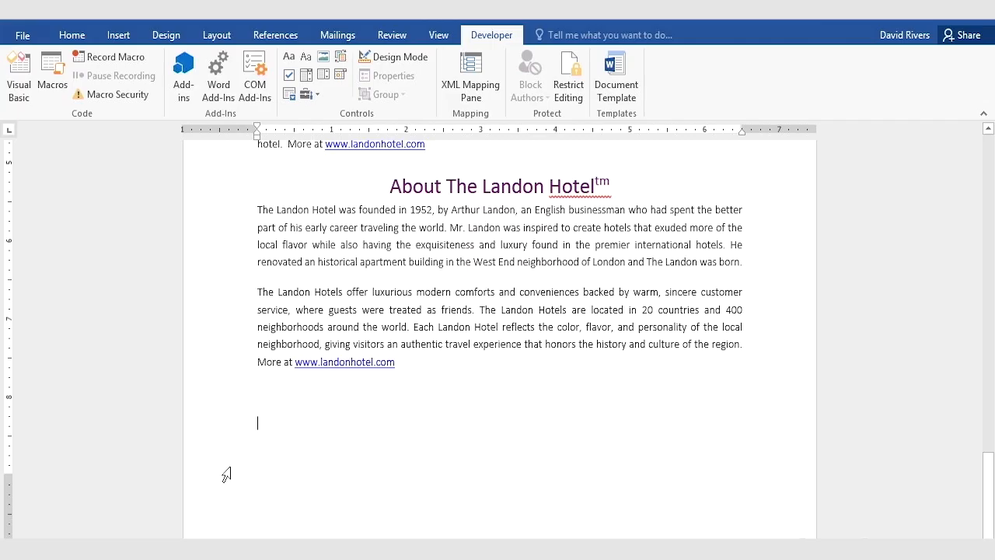
{"action": "key", "text": "shift+alt+b"}
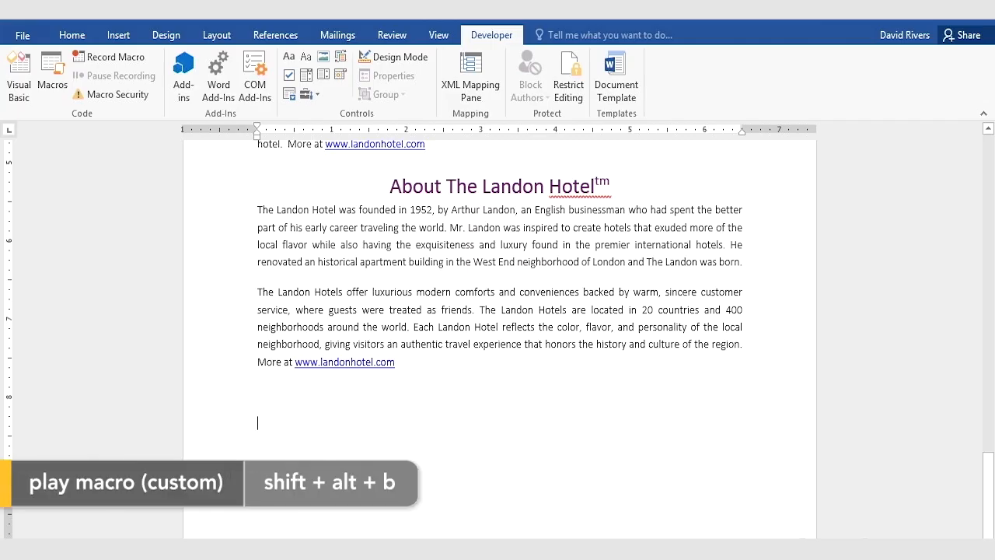